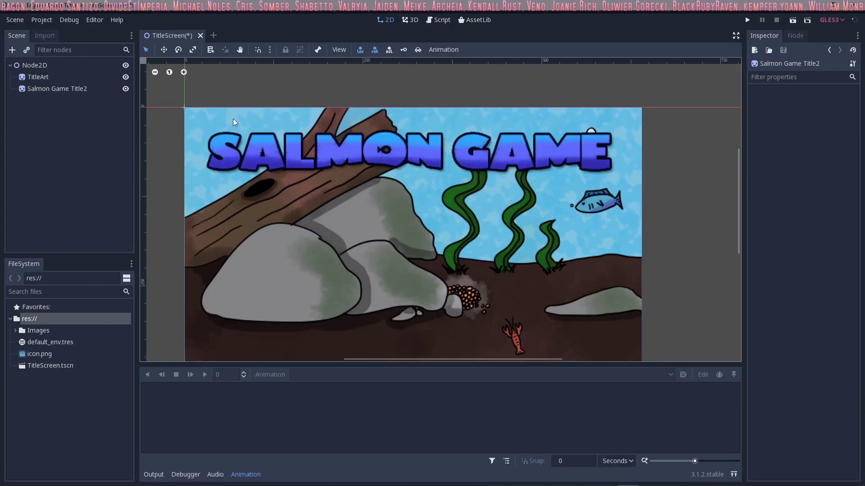
Add an AnimationPlayer node to the title scene.
click(361, 148)
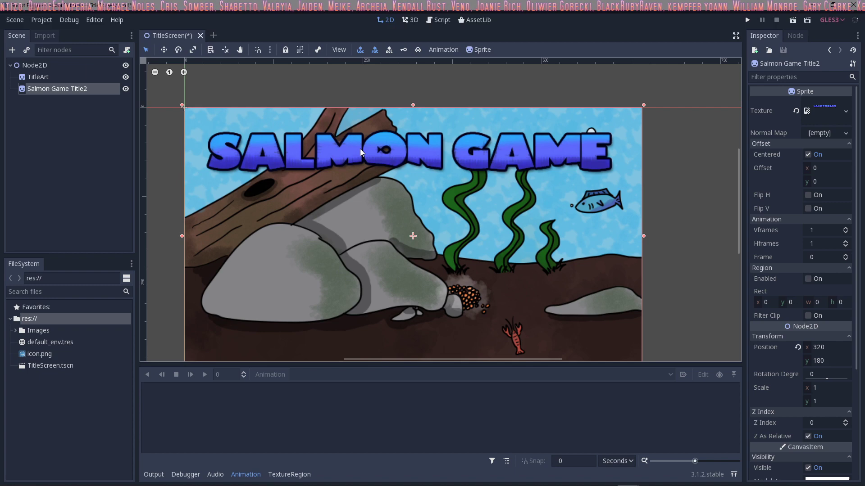
click(61, 107)
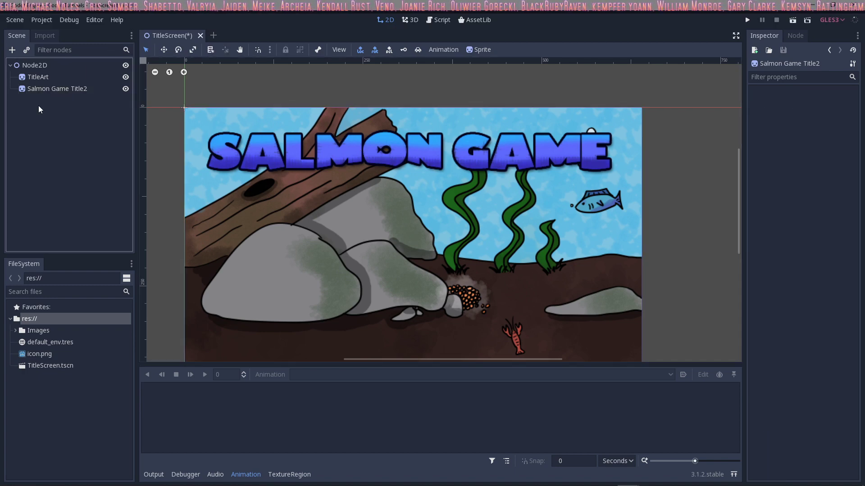
click(12, 49)
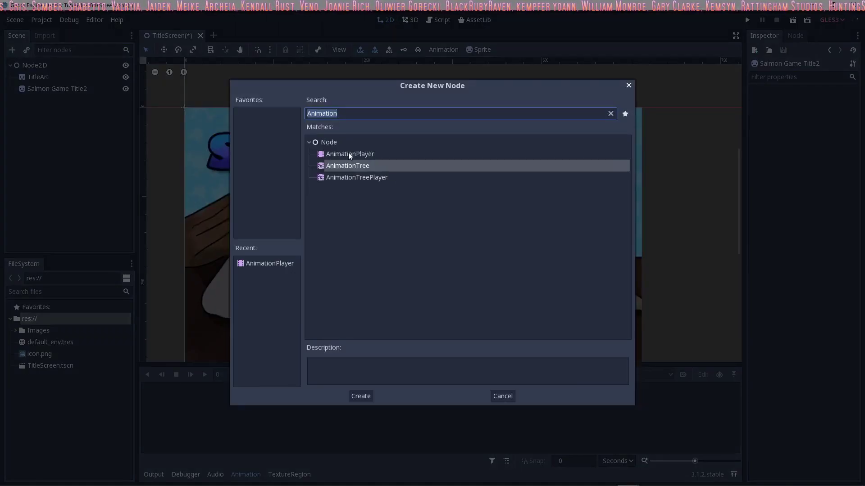
double_click(366, 153)
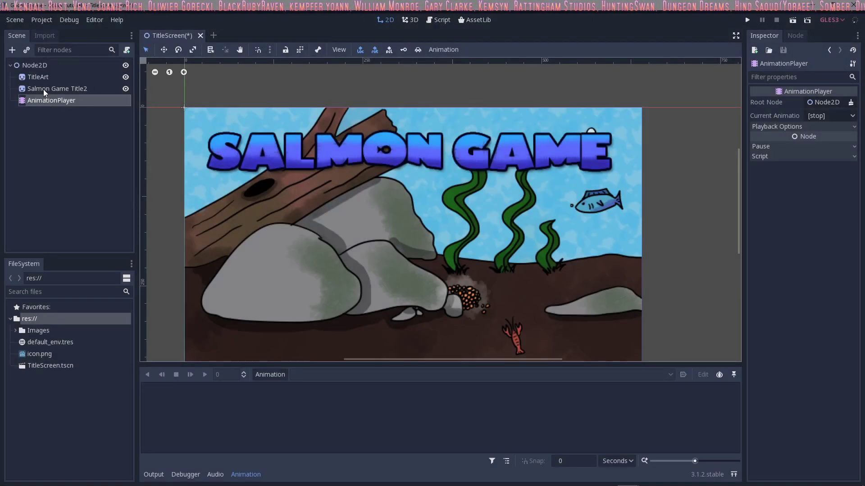
Drag the Salmon Game Title2 sprite under the AnimationPlayer to make it a child.
click(42, 78)
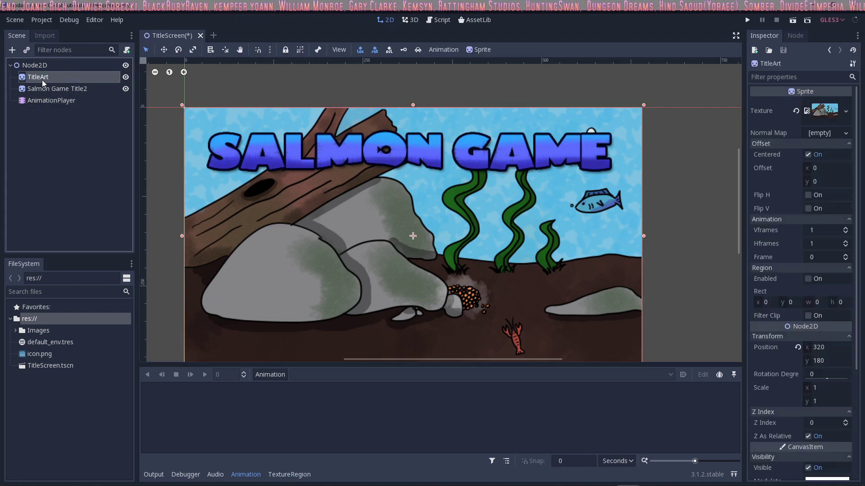
click(44, 89)
drag(45, 89, 58, 101)
click(48, 90)
click(51, 100)
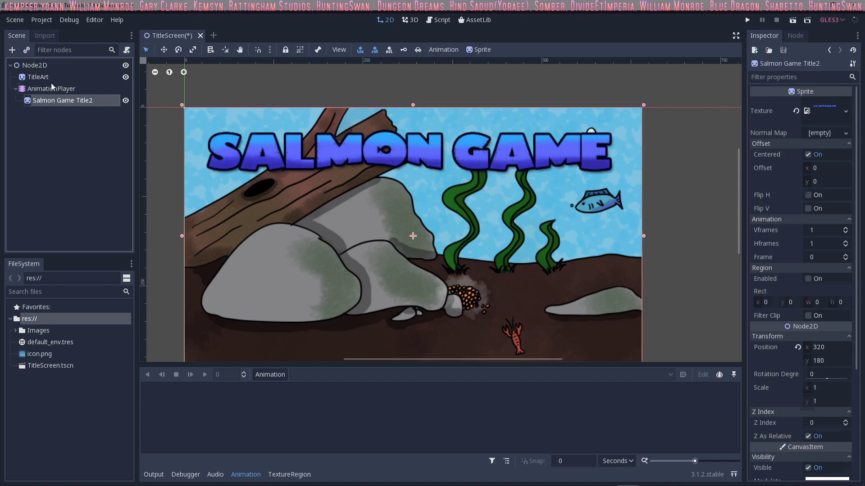
Create a new animation named 'Text' on the AnimationPlayer.
click(50, 89)
click(276, 375)
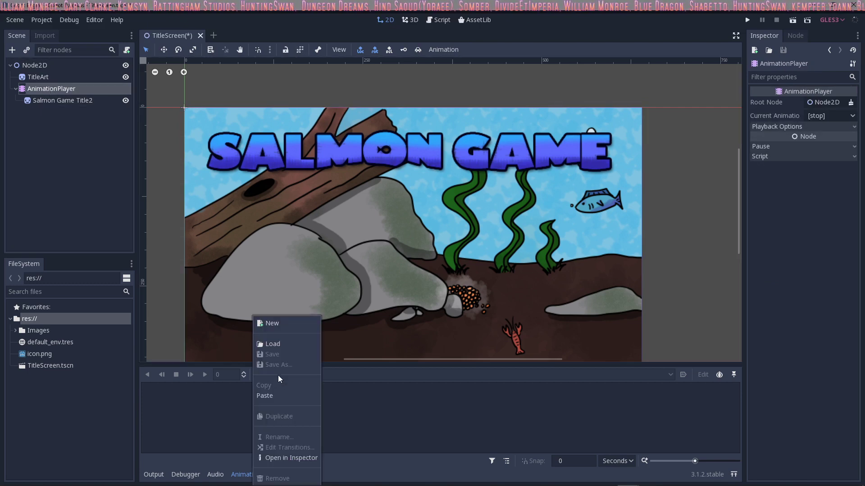
click(285, 323)
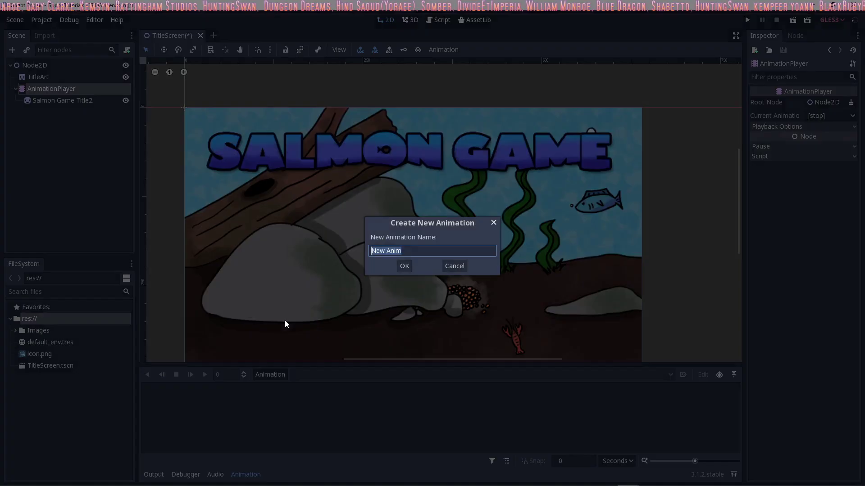
text(Text)
click(404, 266)
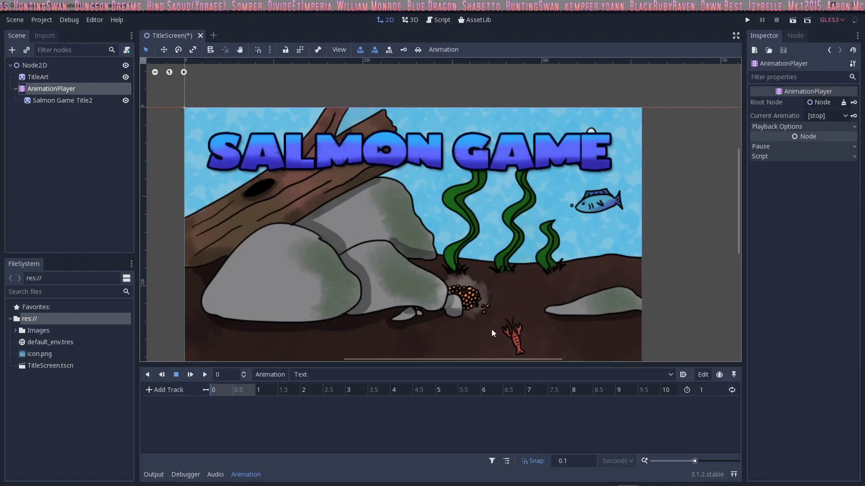
Add a property track animating the position of Salmon Game Title2.
click(151, 391)
click(166, 401)
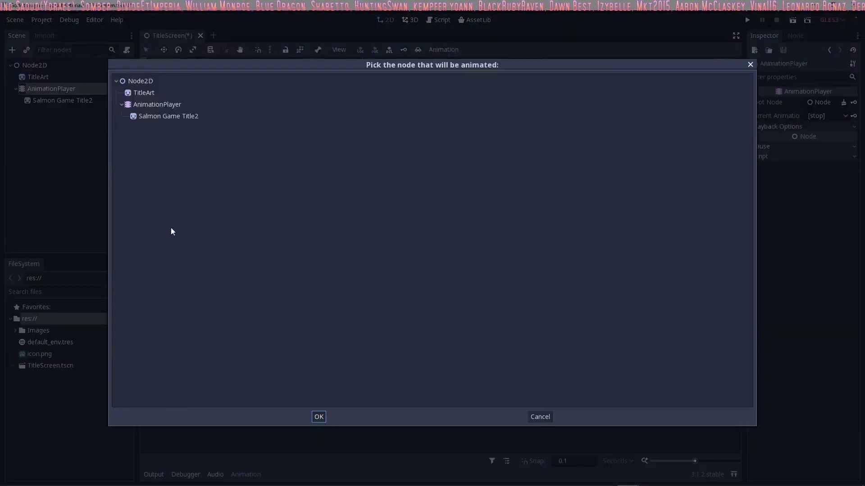
click(160, 117)
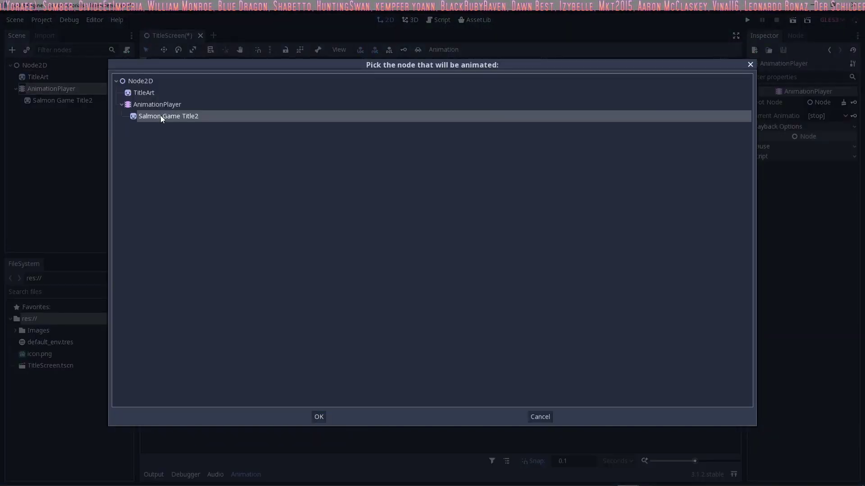
click(319, 416)
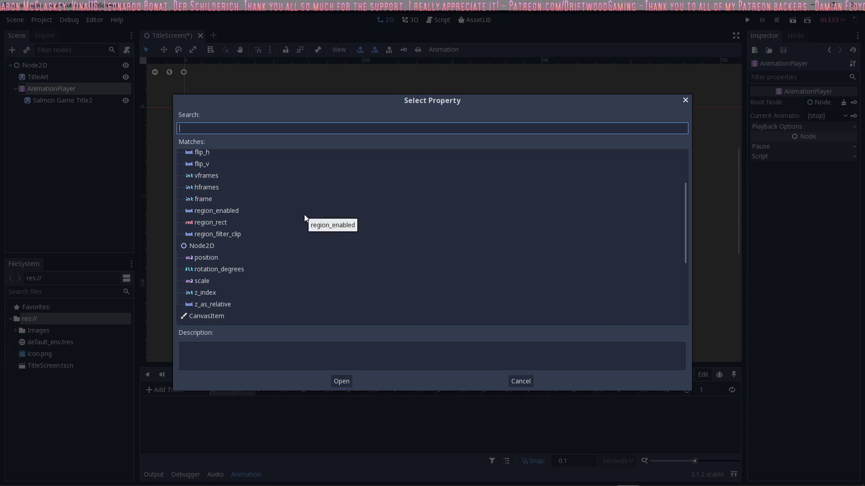
click(202, 257)
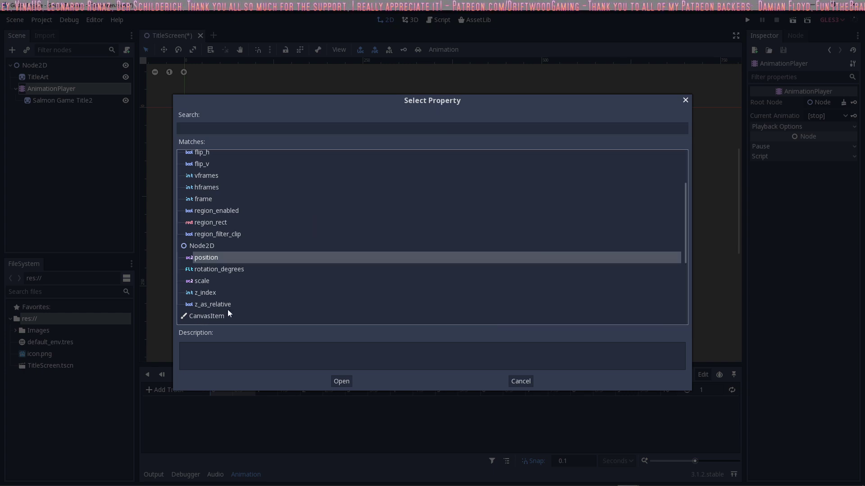
click(340, 381)
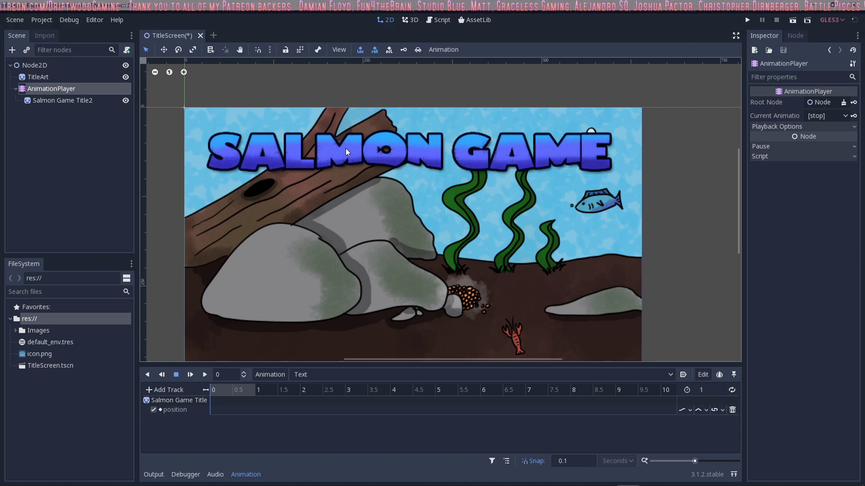
Set the animation length to 6 seconds.
click(701, 390)
text(6)
key(Return)
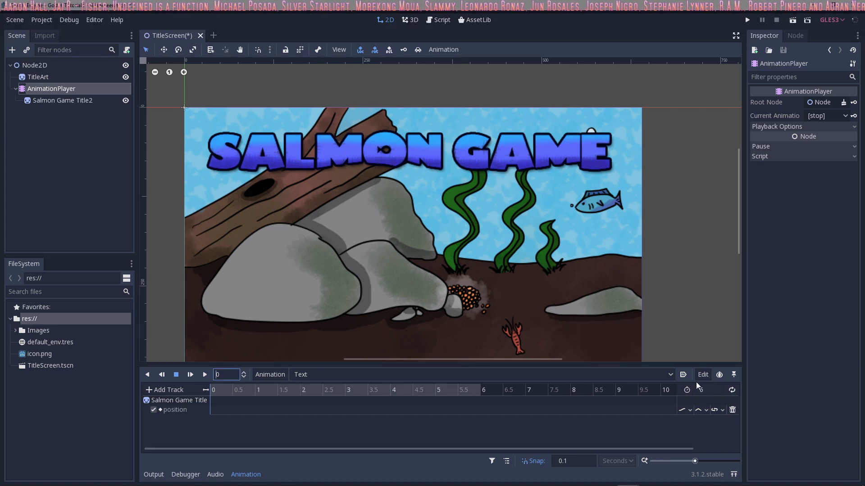
click(700, 390)
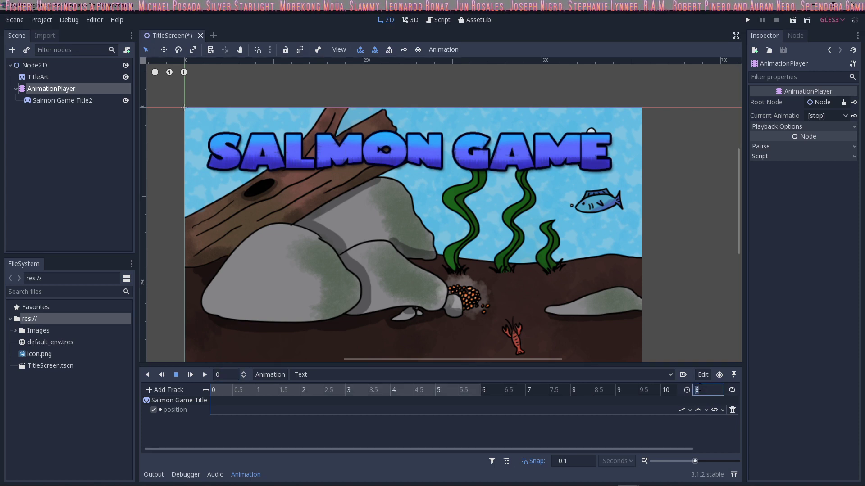
Insert a position keyframe at 0 s and nudge the title sprite up about 28 px.
right_click(212, 411)
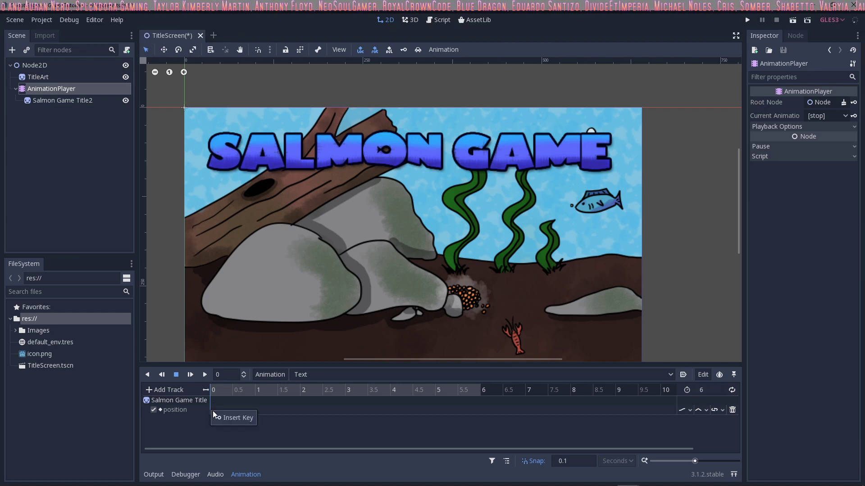
click(230, 420)
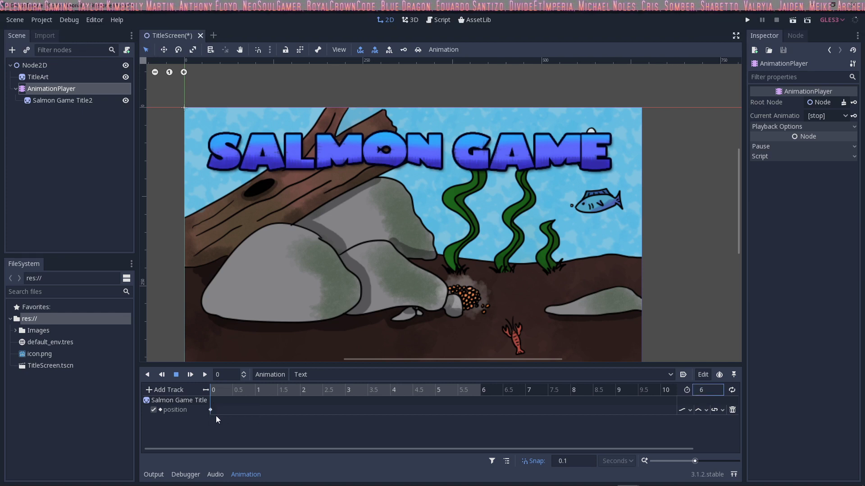
click(287, 154)
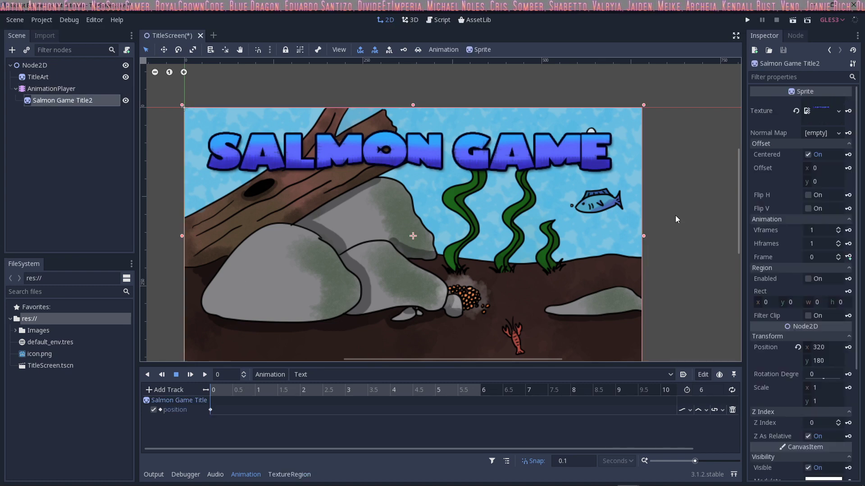
click(210, 411)
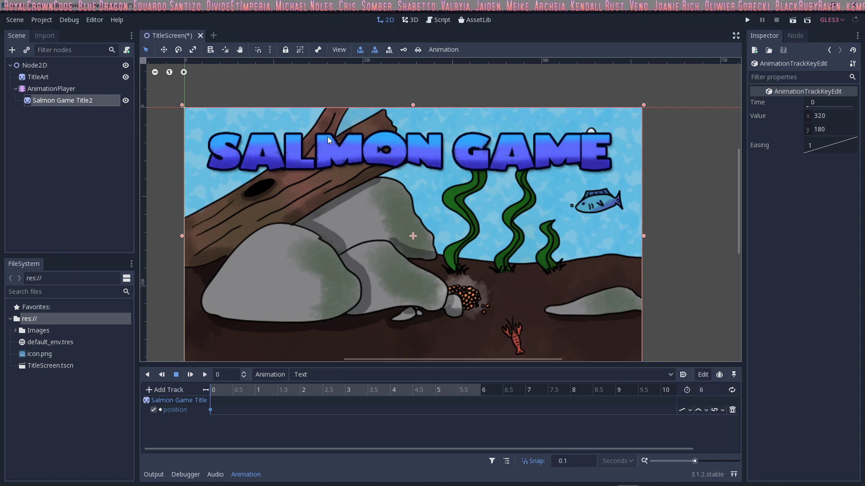
drag(328, 148, 329, 132)
Add a position key at 3 seconds and duplicate the starting key along the track.
click(347, 394)
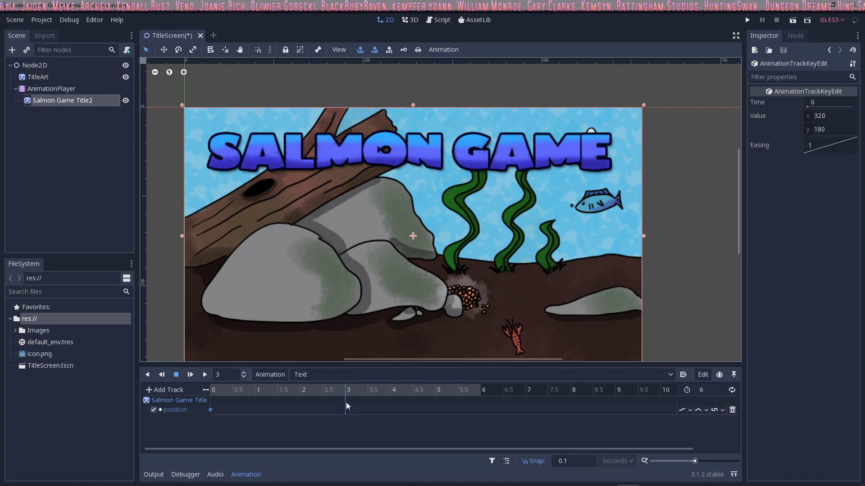
right_click(348, 408)
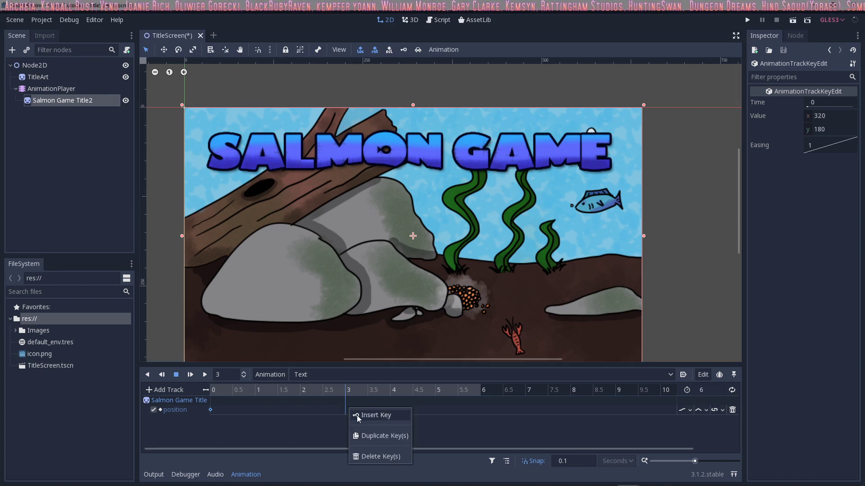
click(356, 415)
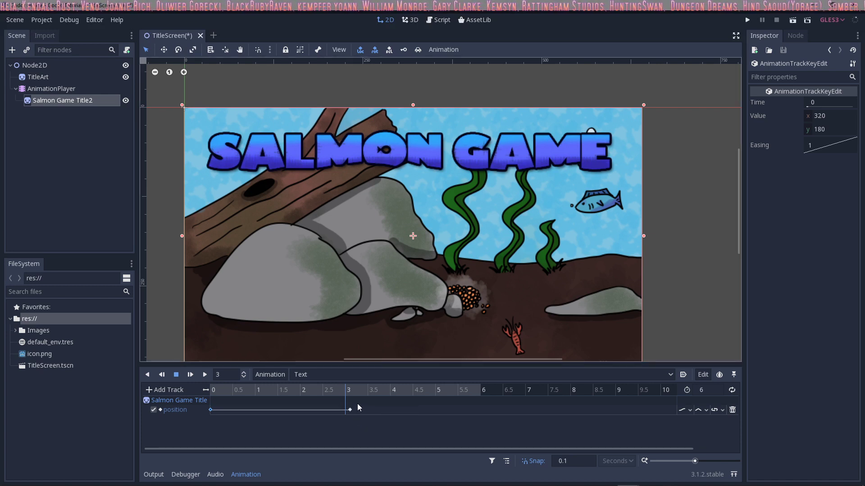
right_click(210, 409)
click(235, 435)
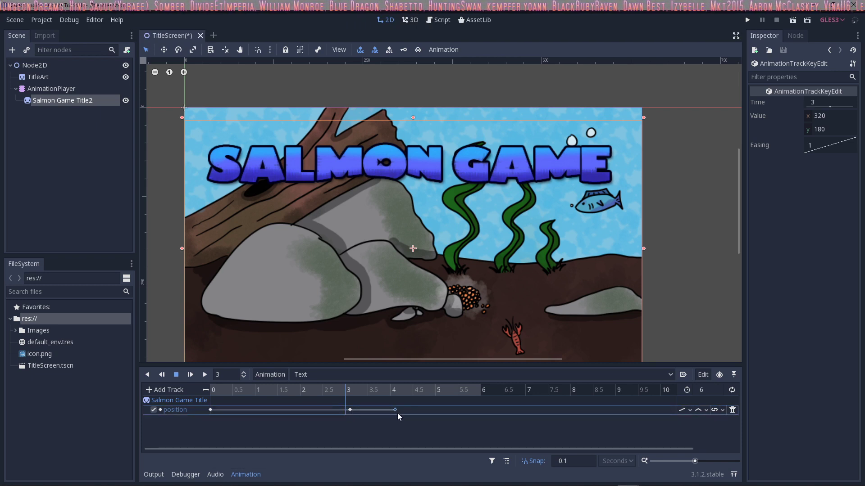
Move the duplicated key to the 6 s mark and set the key's y value to 150.
drag(482, 410, 479, 410)
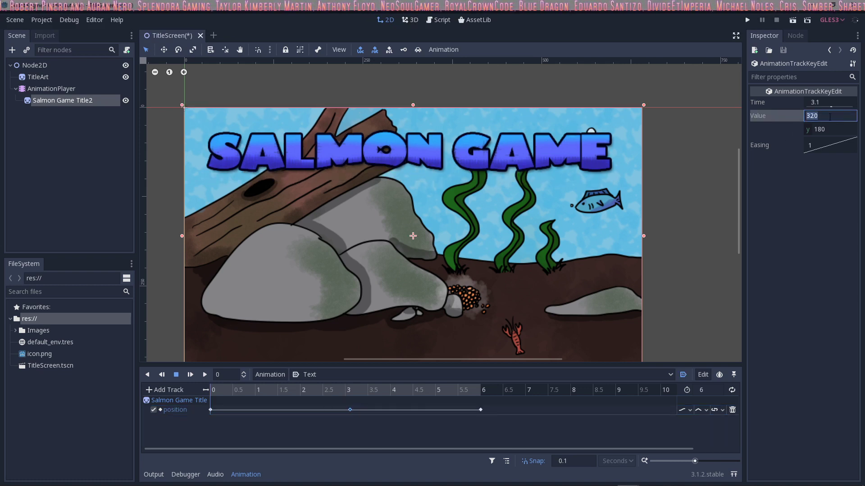
click(831, 129)
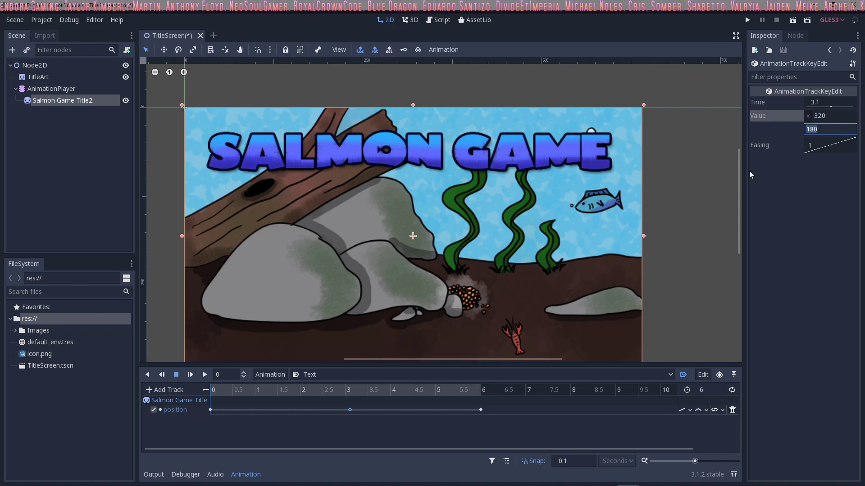
text(150)
key(Return)
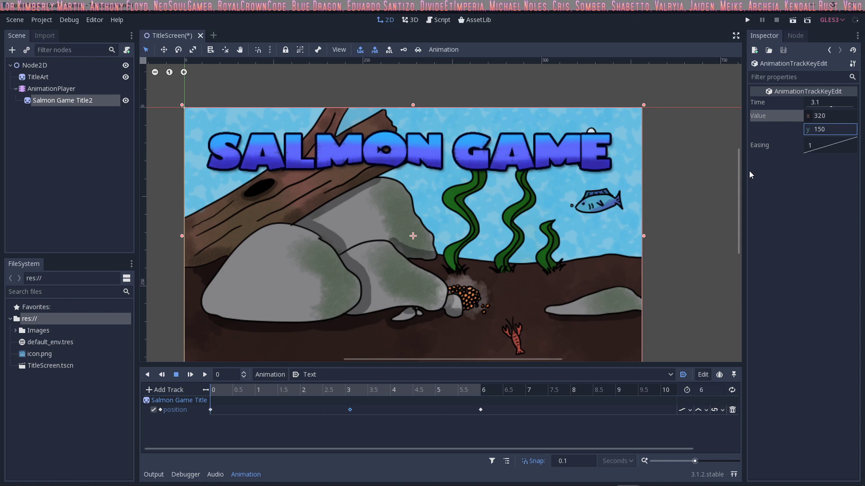
Preview the animation in reverse, rewind, and check the keys at 3.1 s and 6 s.
click(481, 409)
click(162, 374)
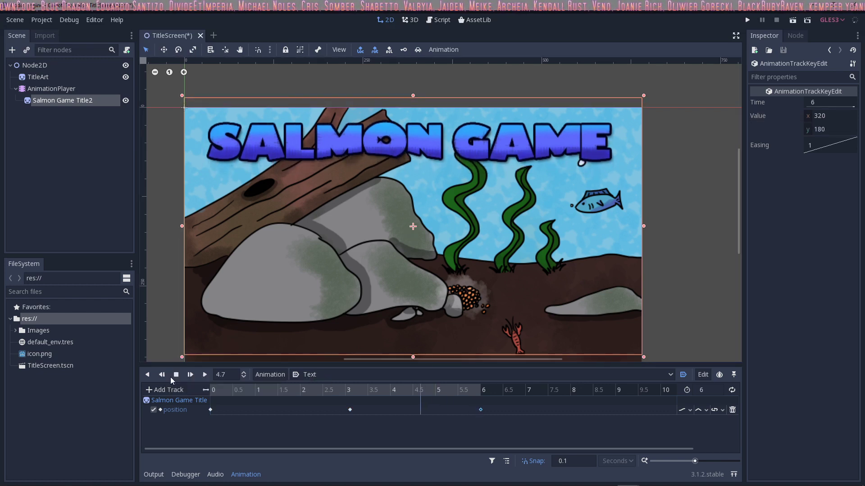
click(177, 376)
click(214, 396)
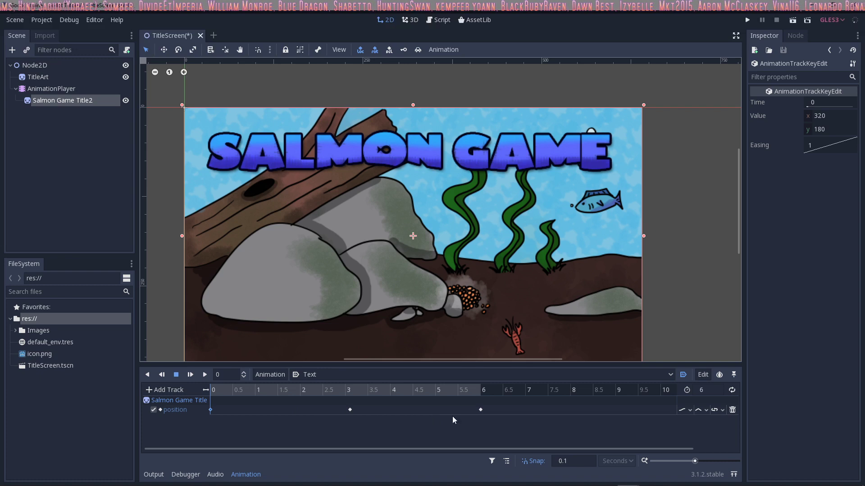
click(350, 410)
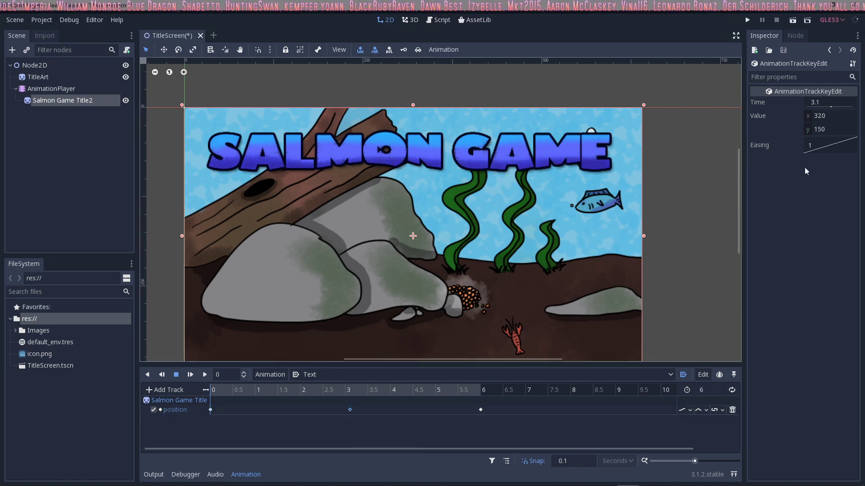
click(480, 410)
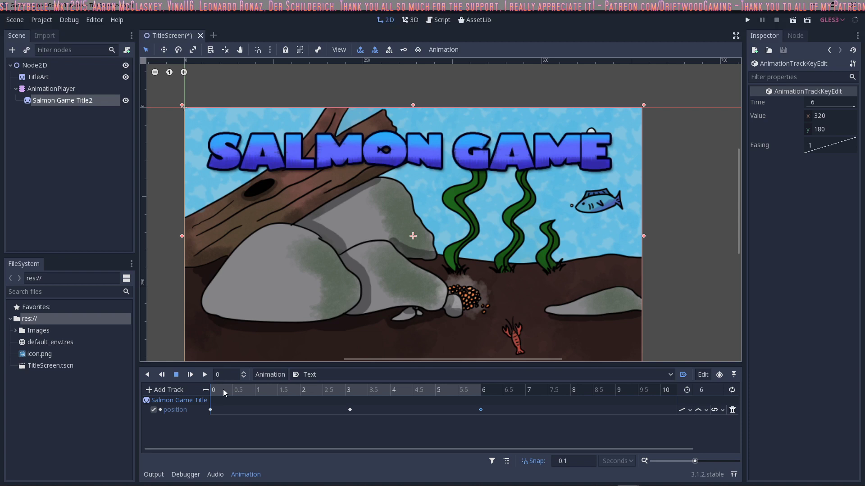
click(190, 375)
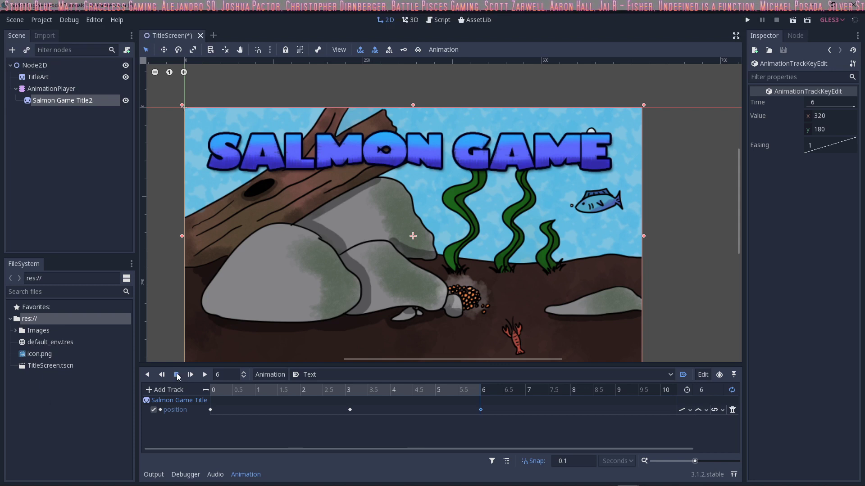
click(204, 375)
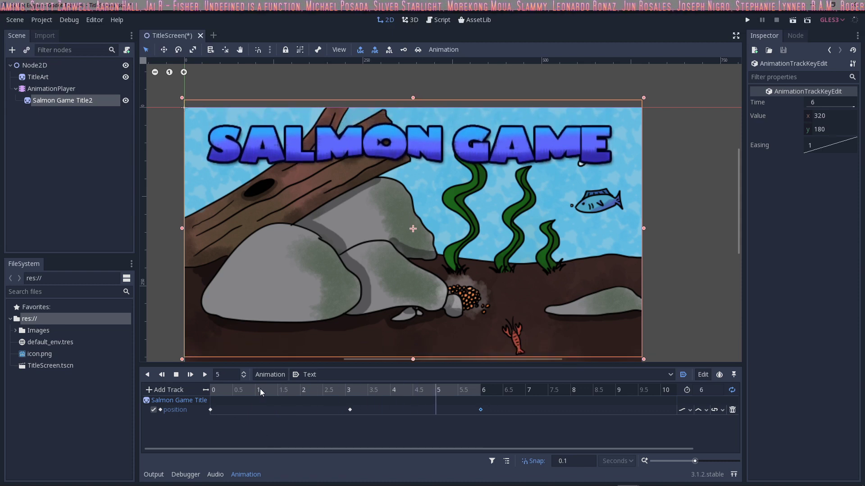
Edit the 0 s key's y value and set the 3.1 s key's y to 155.
click(176, 375)
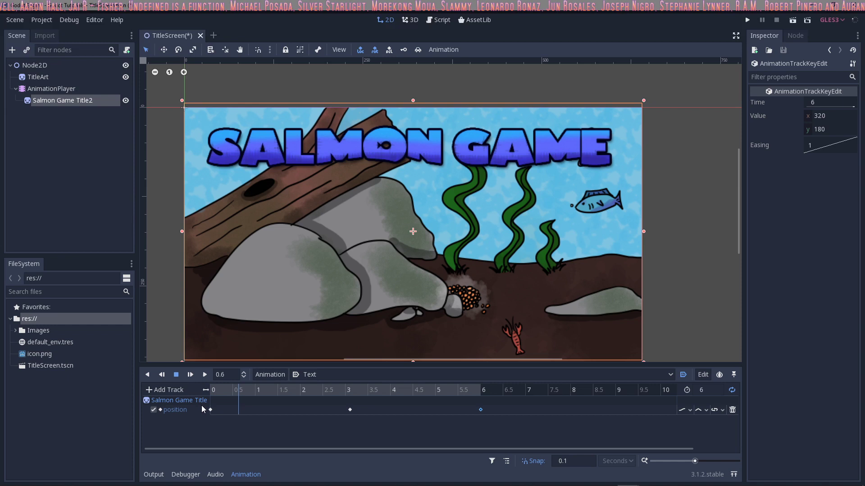
click(210, 410)
click(835, 129)
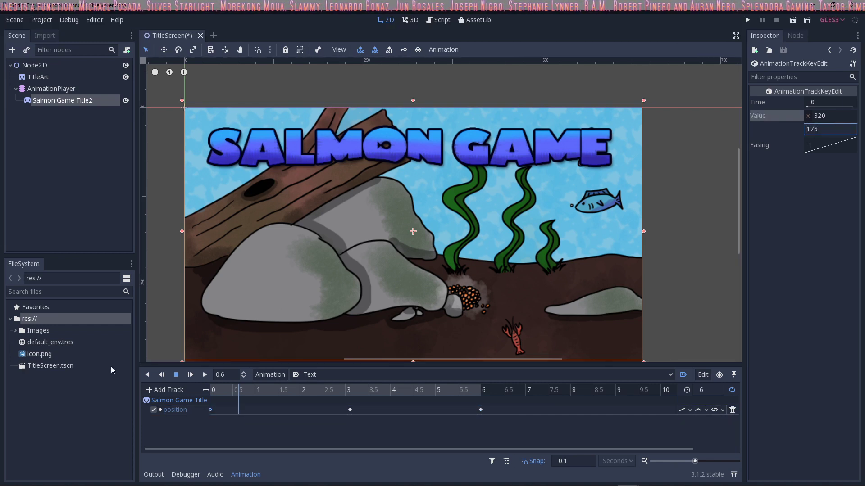
click(350, 410)
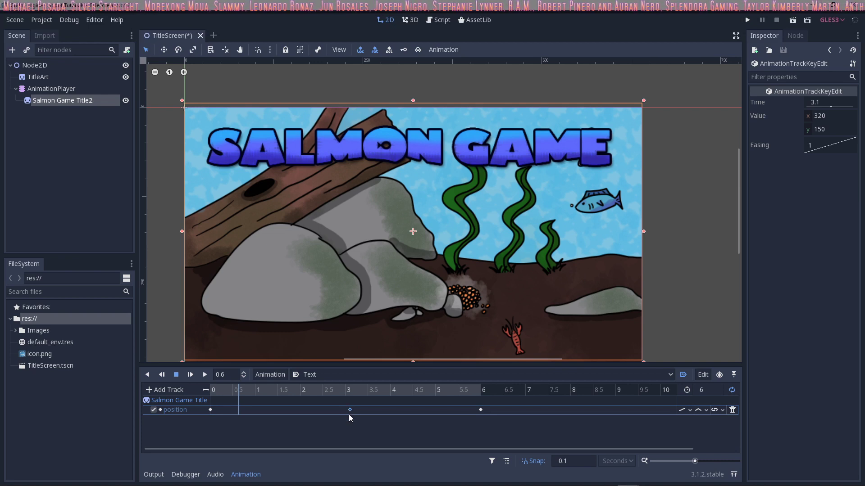
click(825, 128)
text(155)
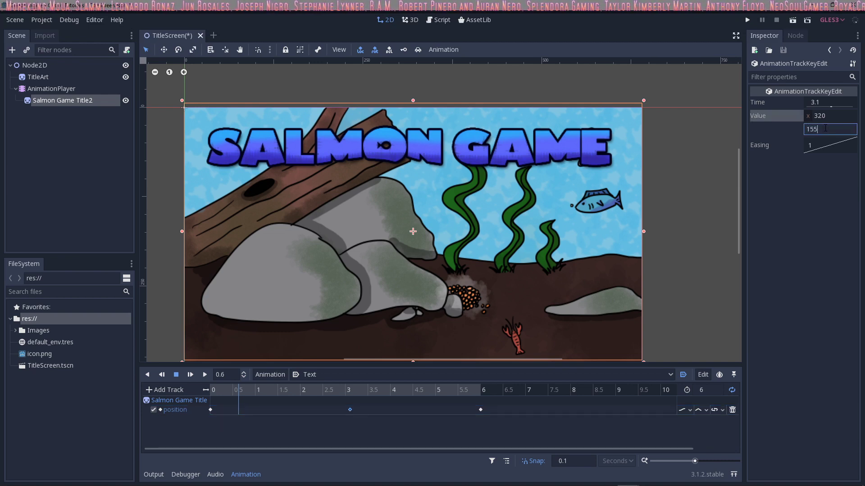
Set the 6 s key's y to 175 and preview the softened bob.
click(480, 410)
click(819, 131)
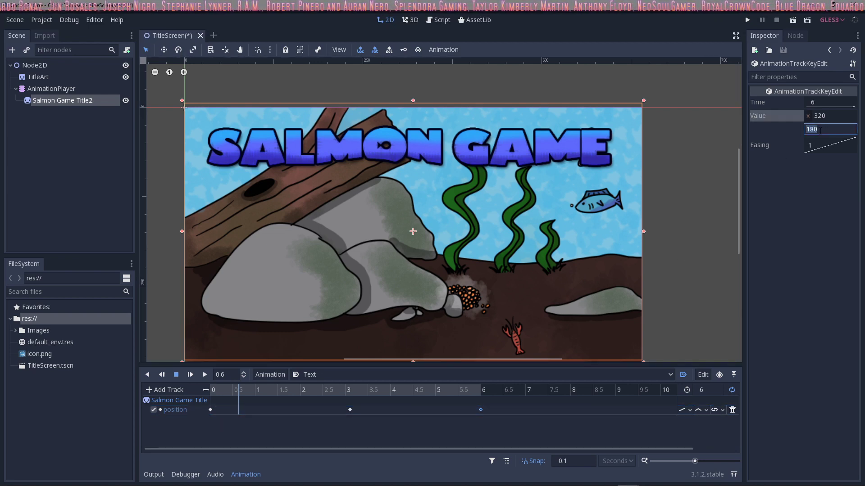
text(175)
key(Return)
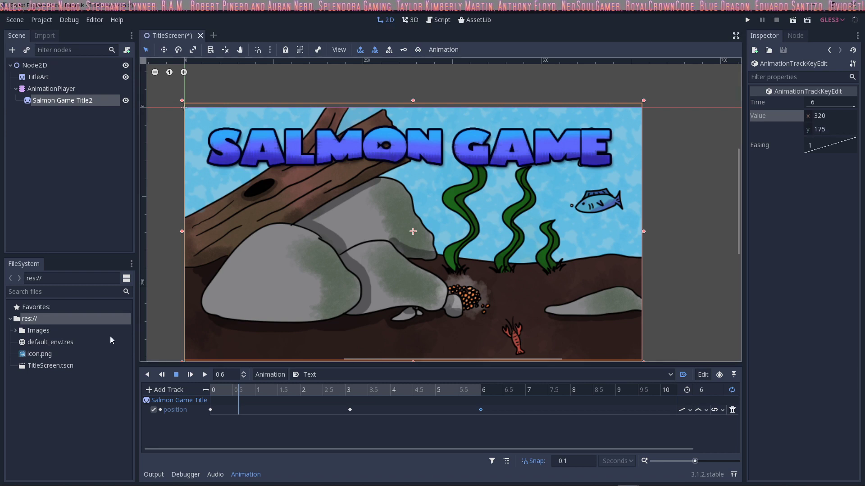
click(205, 375)
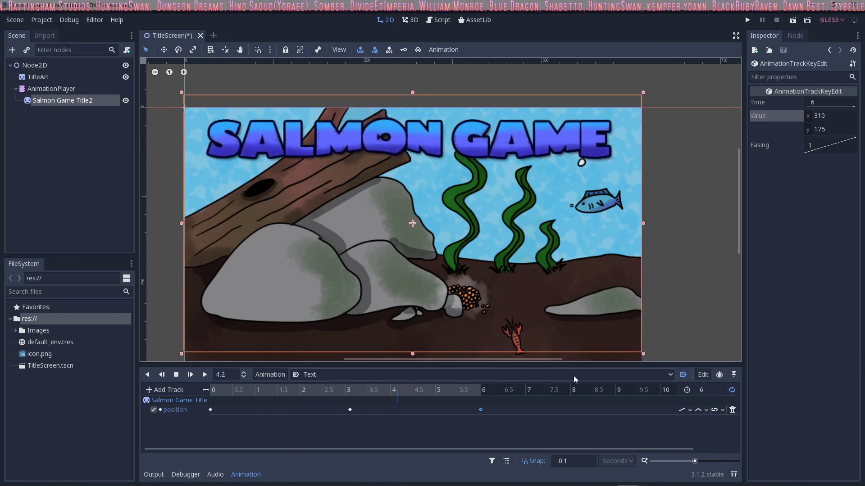
Add a property track for the Salmon Game Title2 sprite's scale.
click(176, 375)
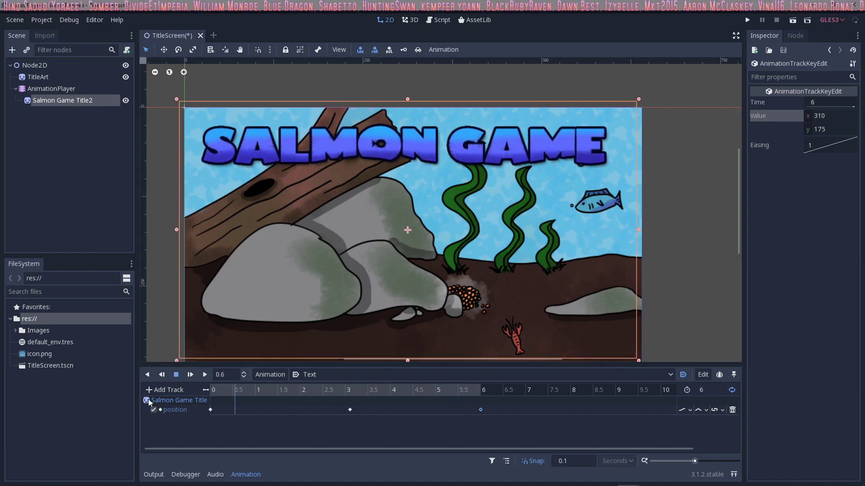
click(163, 390)
click(161, 401)
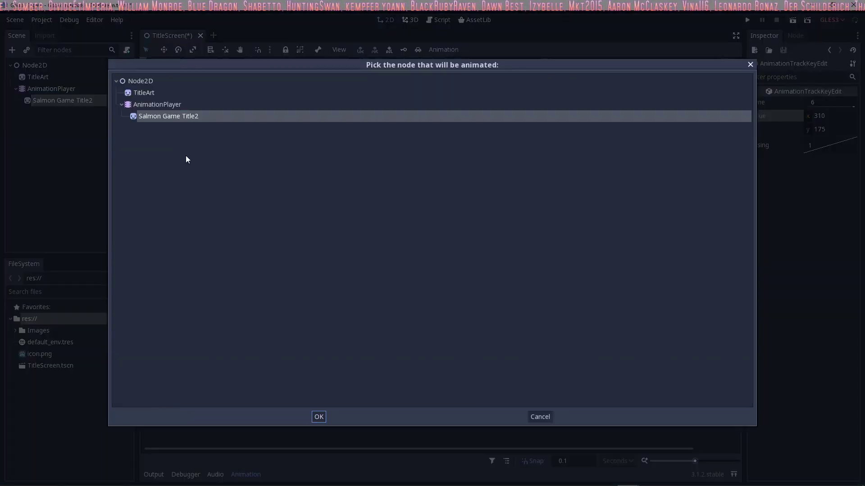
double_click(164, 116)
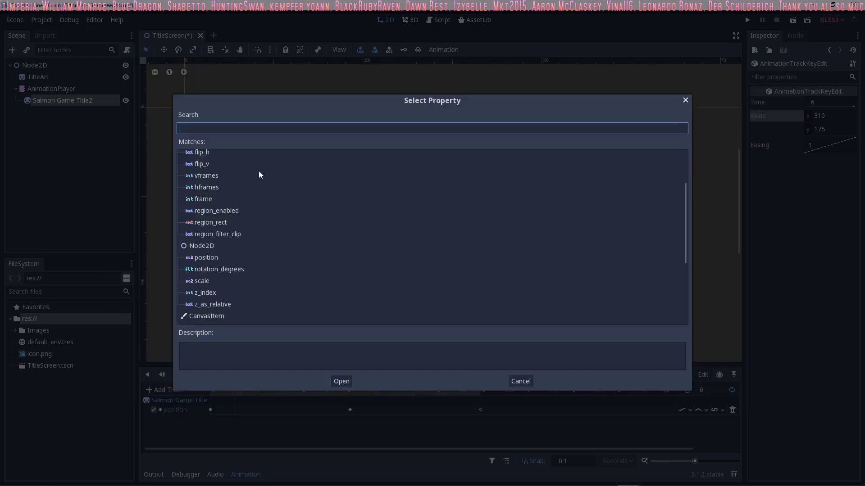
scroll(215, 201, down, 3)
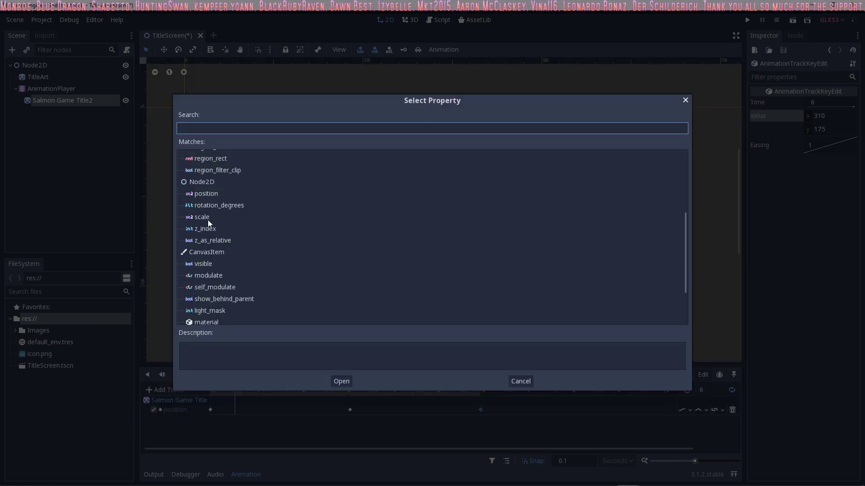
double_click(205, 217)
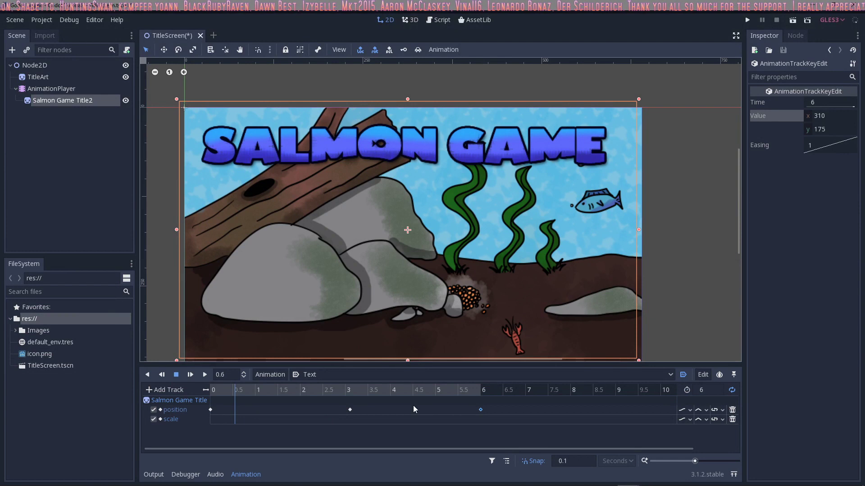